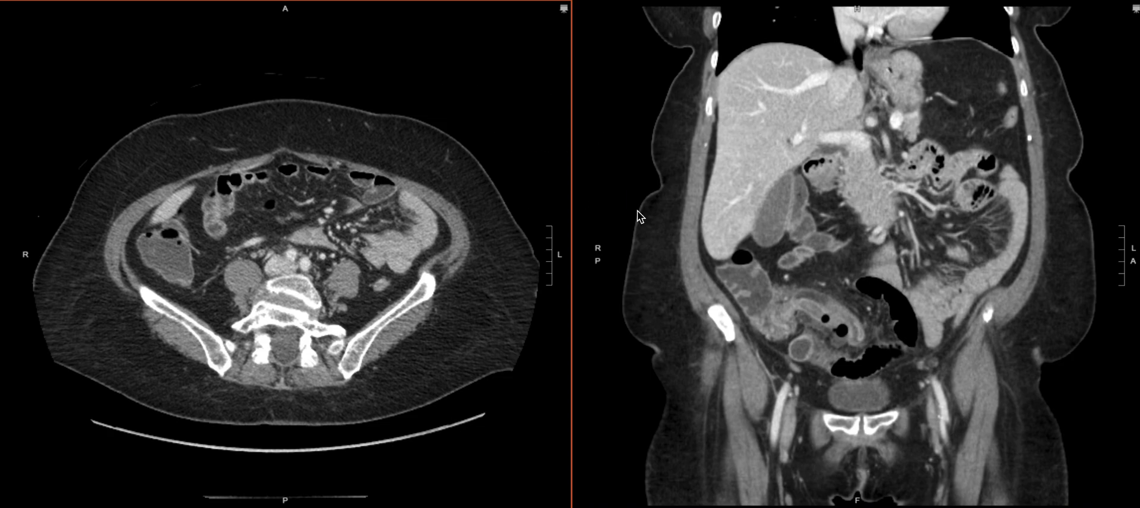
- Scroll the axial abdominal CT view down a few slices, alongside the coronal view
scroll(336, 156, down, 5)
- Page the axial images down to the sacroiliac slice showing the iliac wings and sacrum
scroll(337, 155, up, 5)
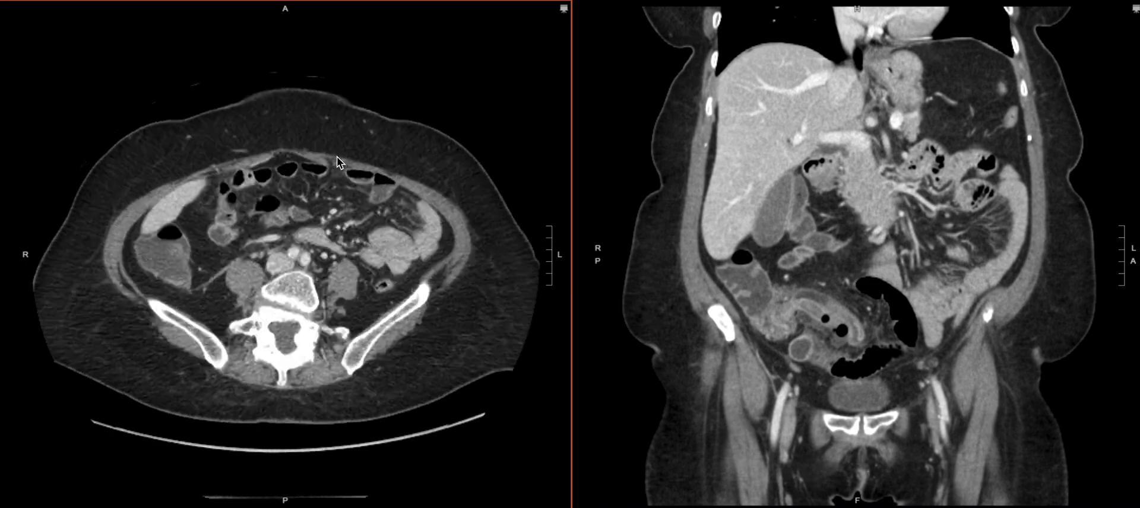
scroll(337, 156, down, 8)
scroll(337, 156, up, 6)
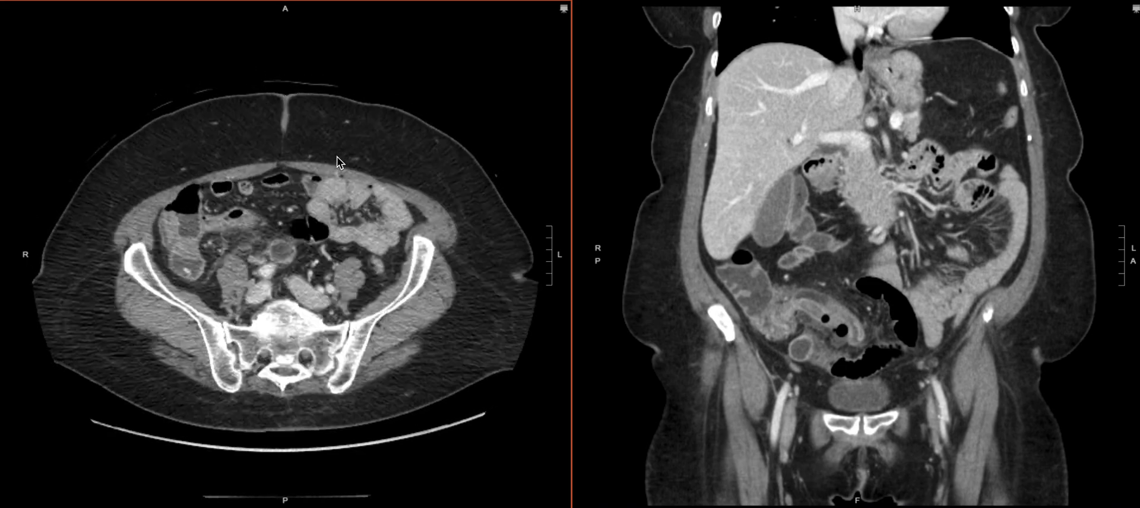
scroll(336, 156, down, 6)
scroll(338, 156, up, 6)
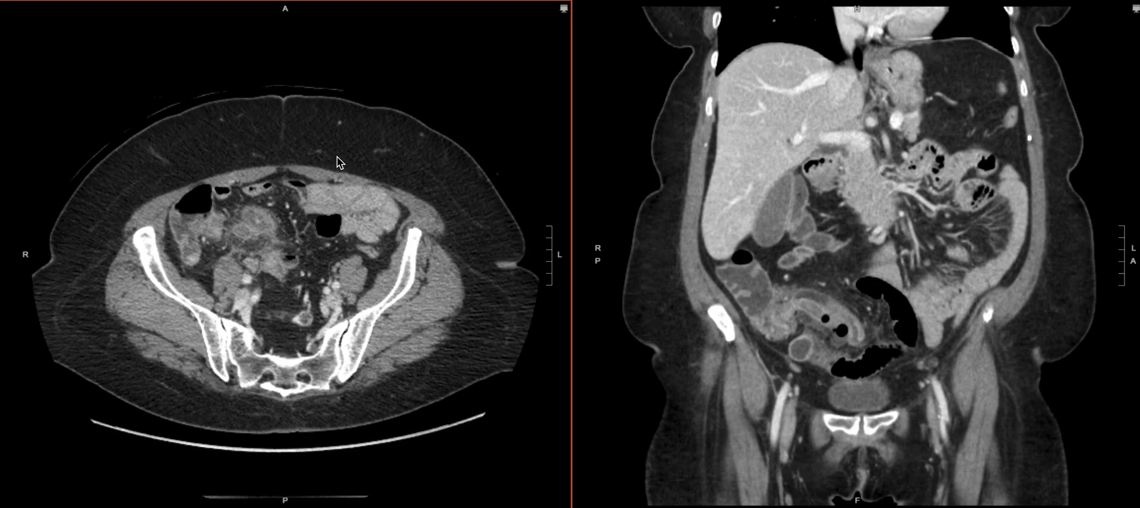
scroll(336, 156, down, 4)
scroll(337, 157, down, 8)
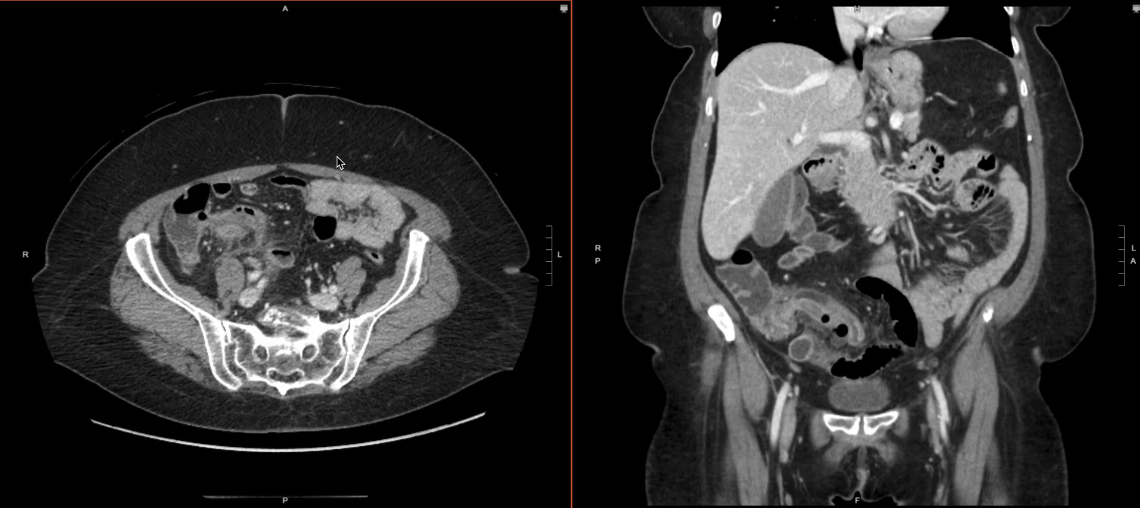
scroll(337, 155, up, 6)
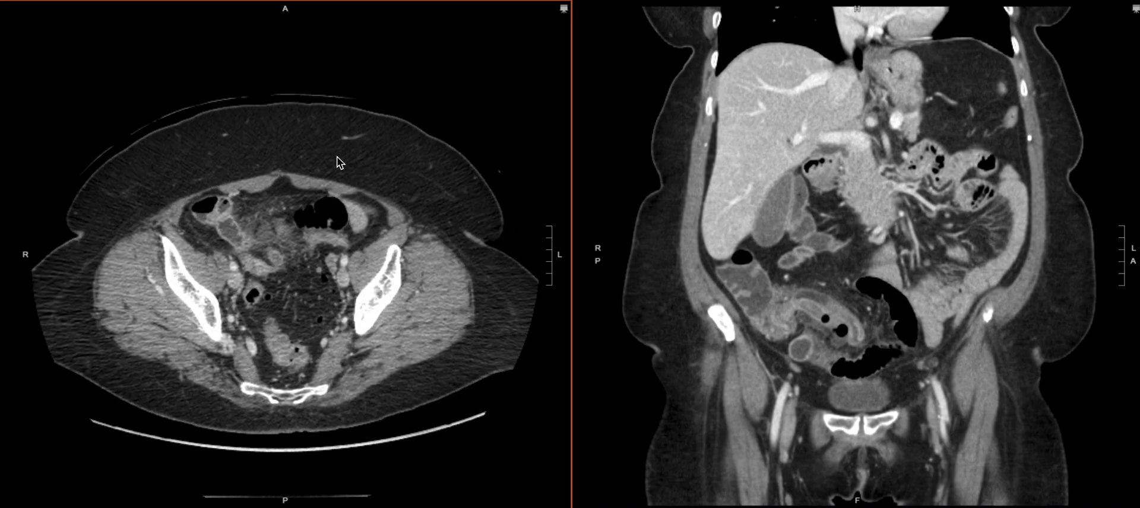
scroll(288, 237, up, 6)
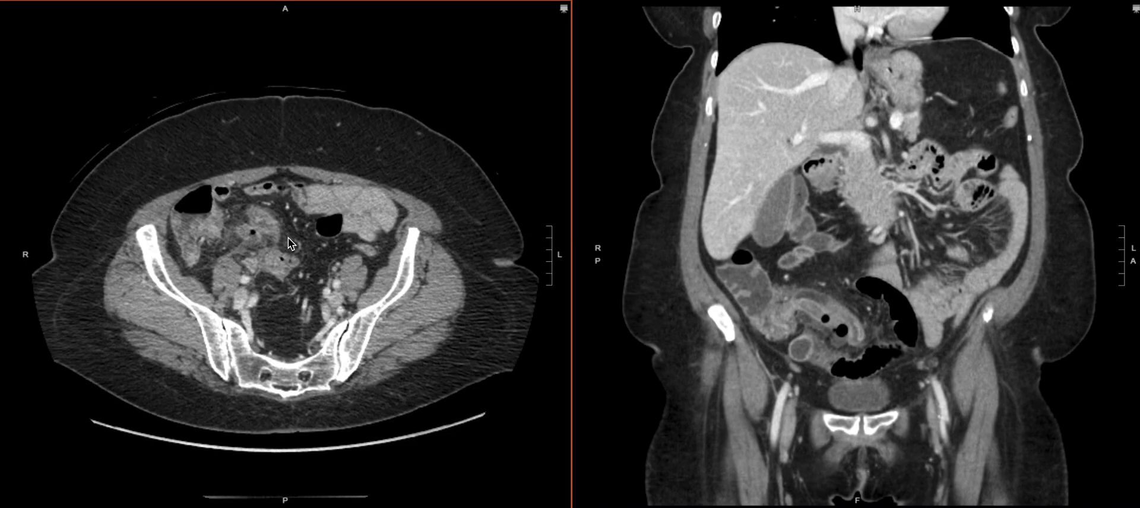
scroll(288, 237, up, 6)
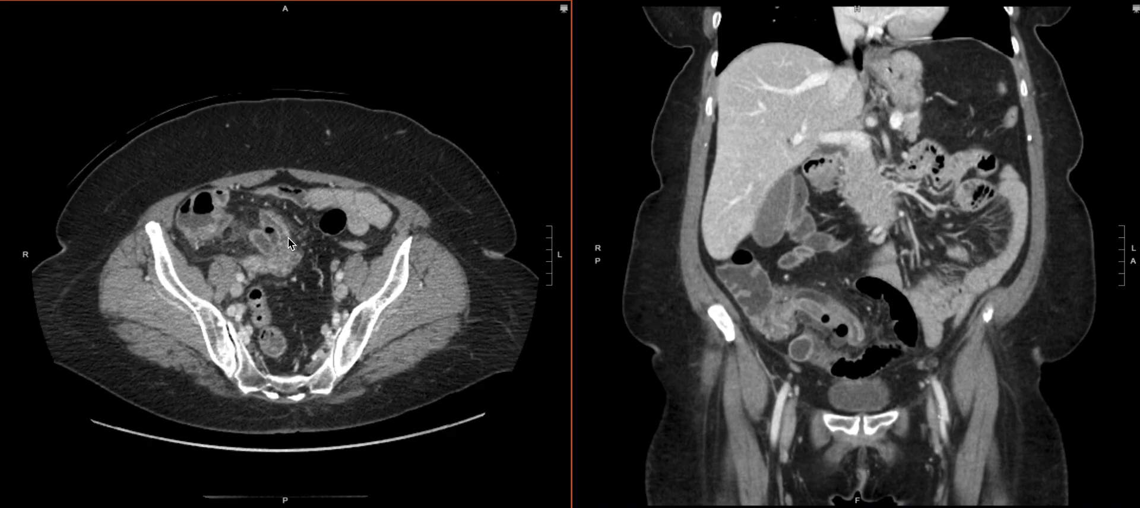
scroll(288, 238, down, 4)
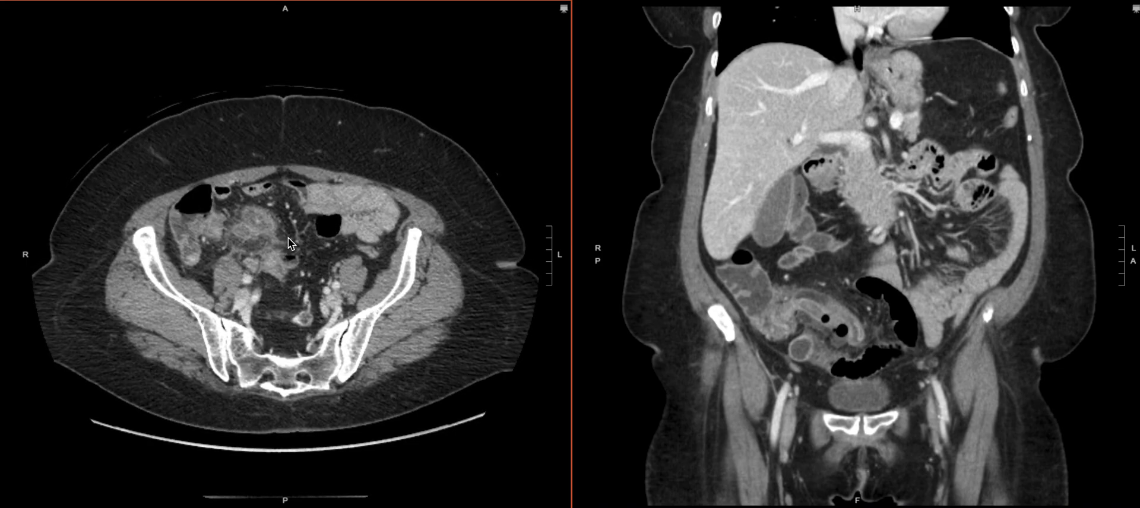
scroll(288, 238, up, 5)
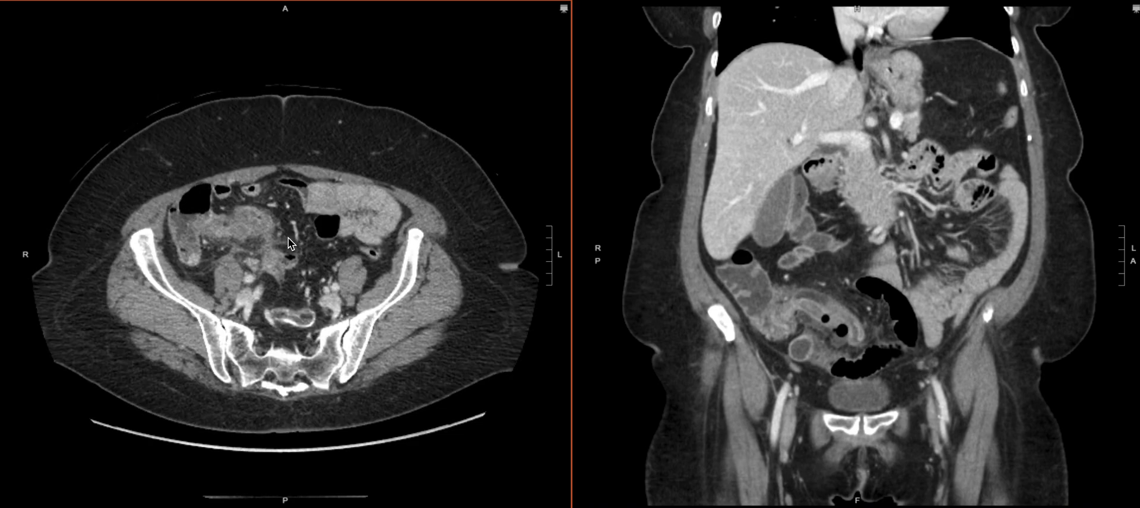
scroll(288, 238, up, 2)
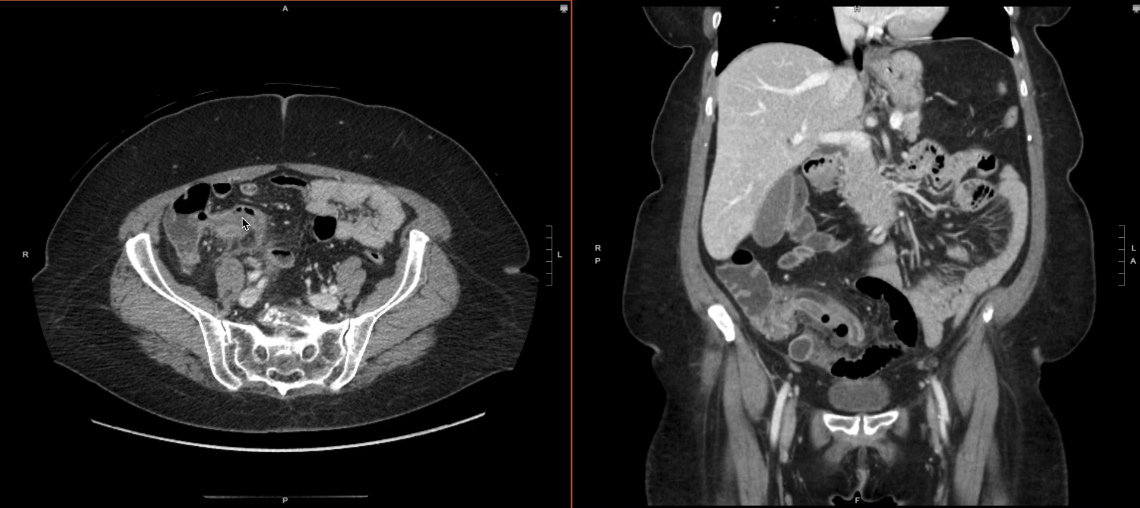
scroll(249, 218, down, 5)
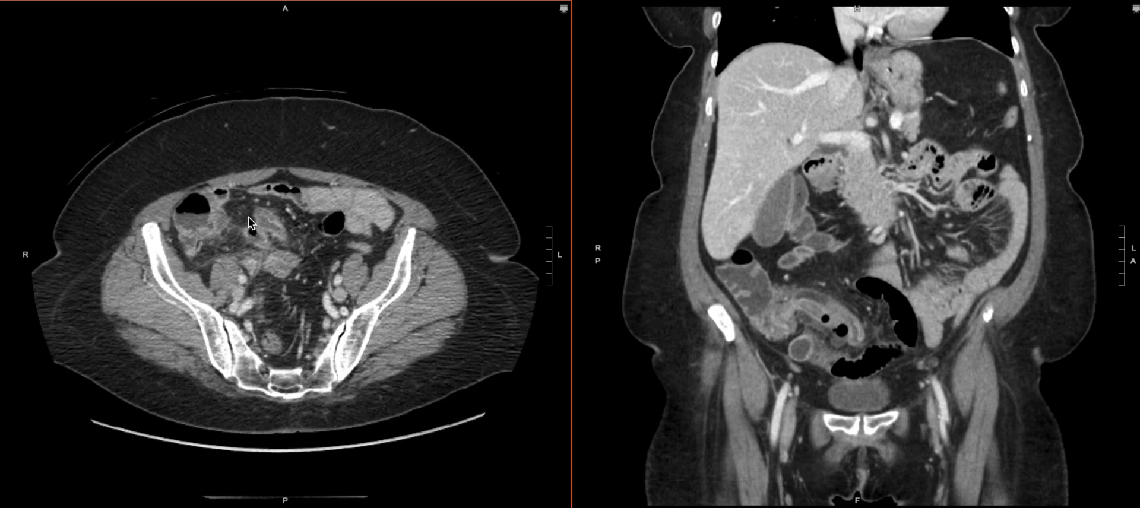
scroll(260, 222, up, 8)
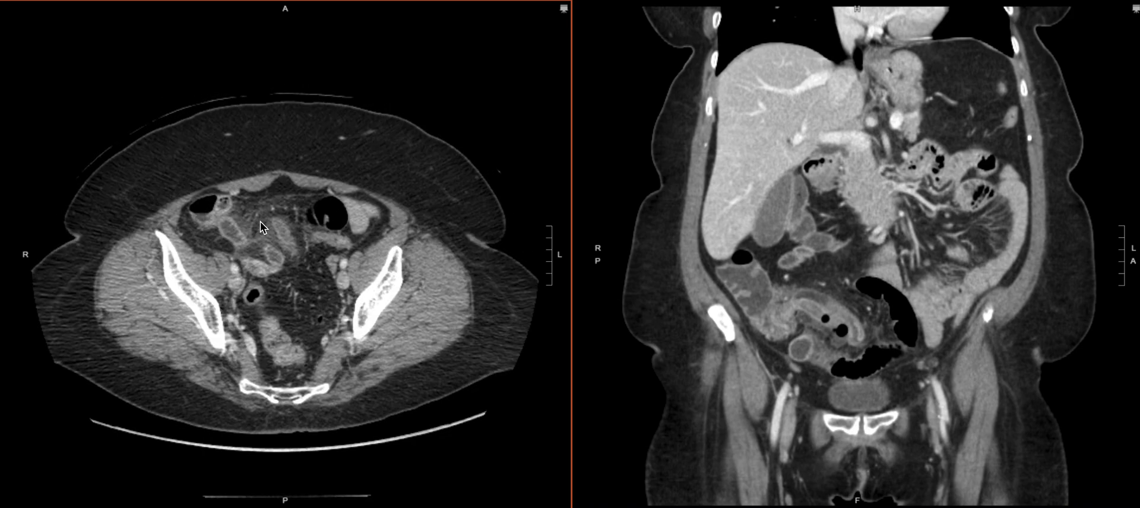
scroll(281, 251, down, 8)
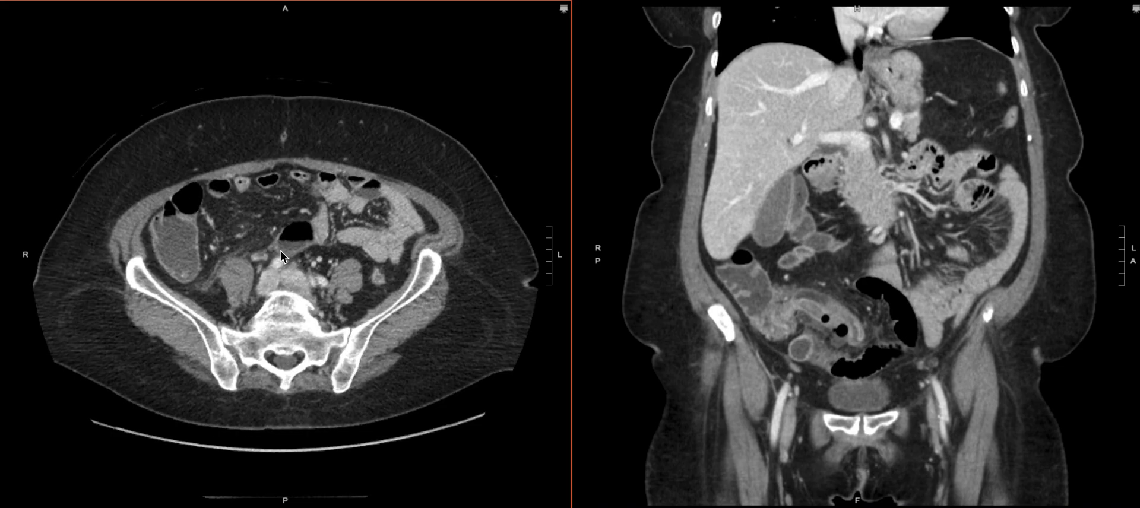
scroll(280, 252, up, 10)
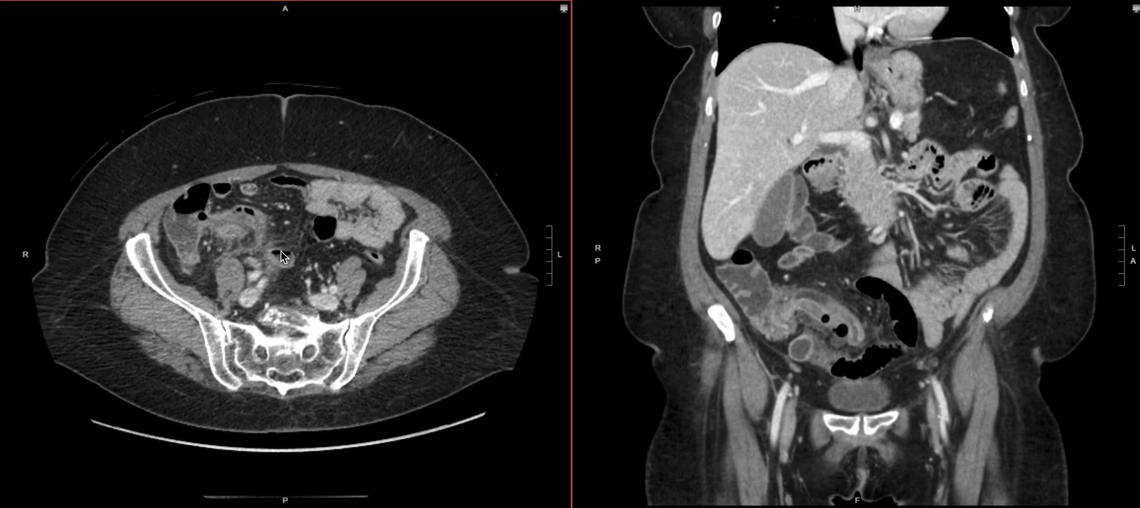
scroll(281, 251, up, 5)
- Jump the coronal view to the selected pelvic bowel loop and scroll it to the portal vein
click(200, 220)
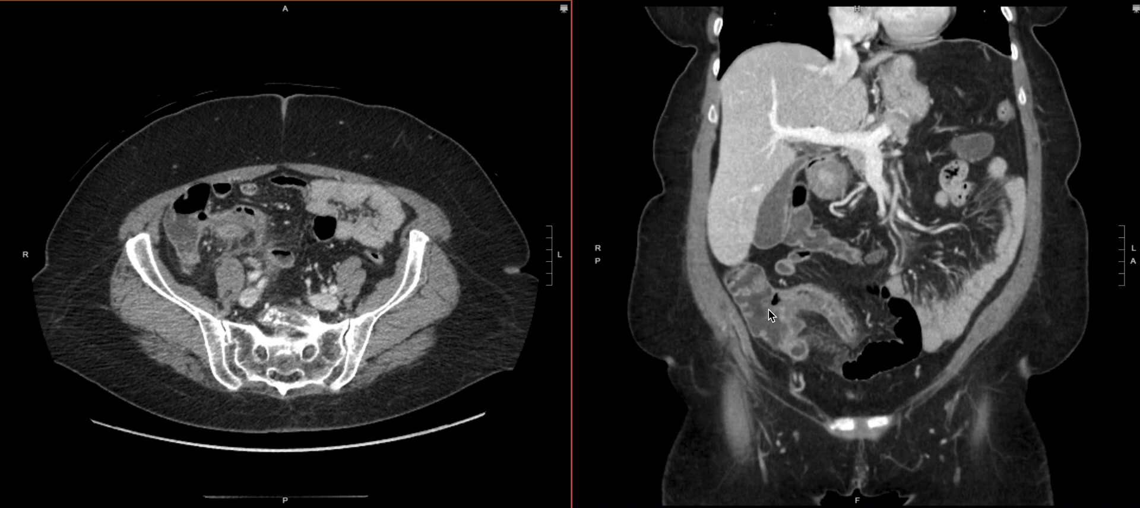
scroll(769, 309, down, 10)
scroll(769, 308, down, 10)
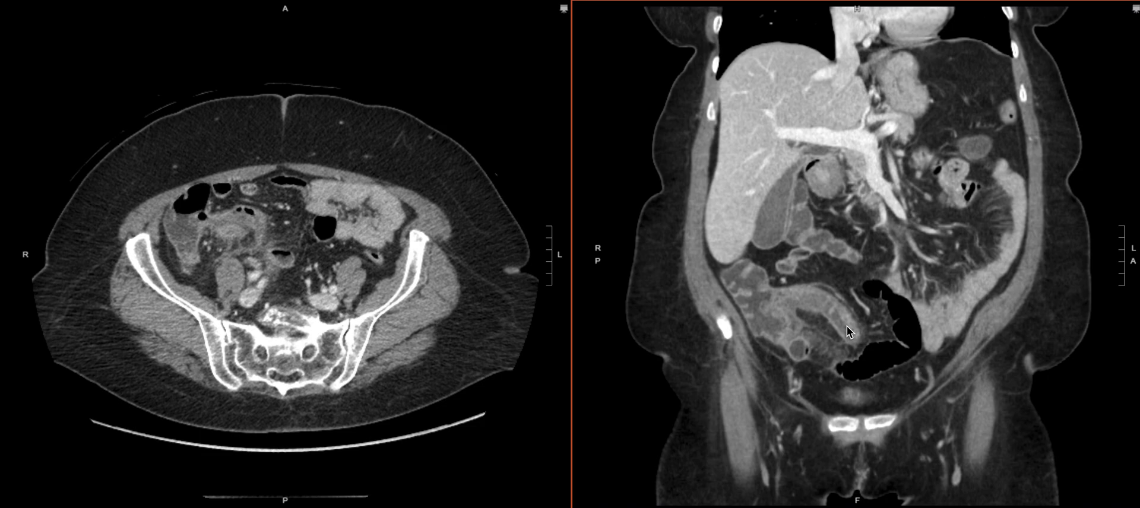
scroll(840, 321, down, 8)
scroll(840, 321, up, 8)
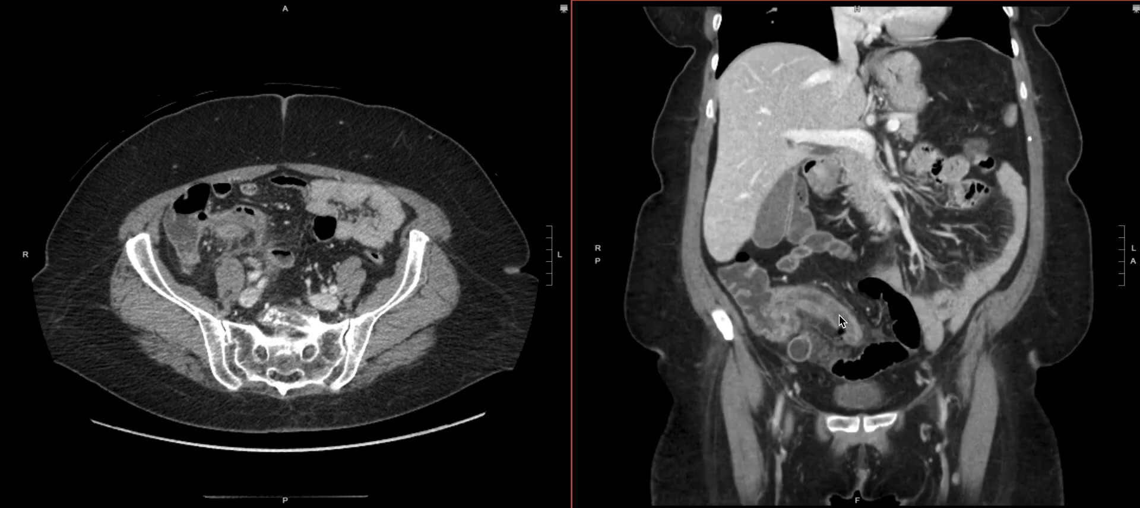
- Move the axial image to a lower pelvic slice
scroll(841, 317, down, 5)
scroll(186, 247, down, 10)
scroll(186, 246, up, 10)
scroll(186, 247, down, 6)
scroll(186, 246, down, 3)
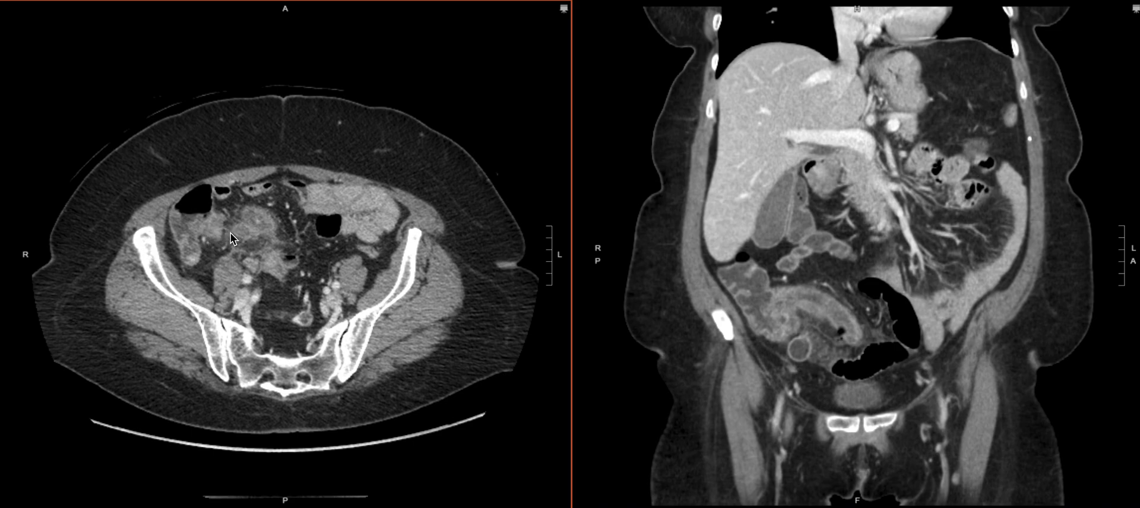
- Step the axial CT up toward the iliac wing and sacrum level
scroll(240, 235, down, 3)
scroll(239, 234, up, 6)
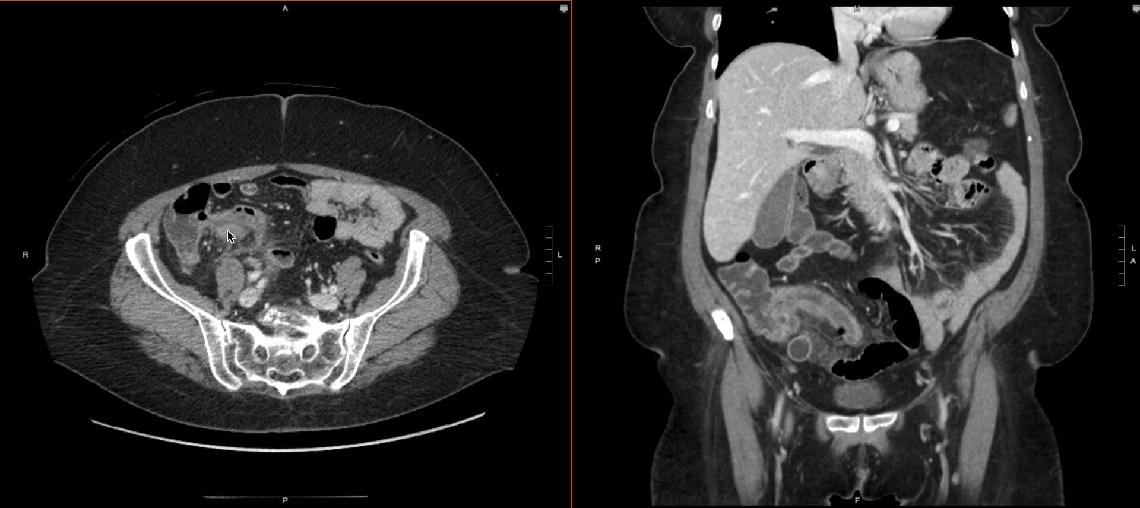
scroll(217, 232, down, 3)
scroll(217, 233, up, 3)
scroll(216, 233, down, 3)
scroll(240, 233, up, 4)
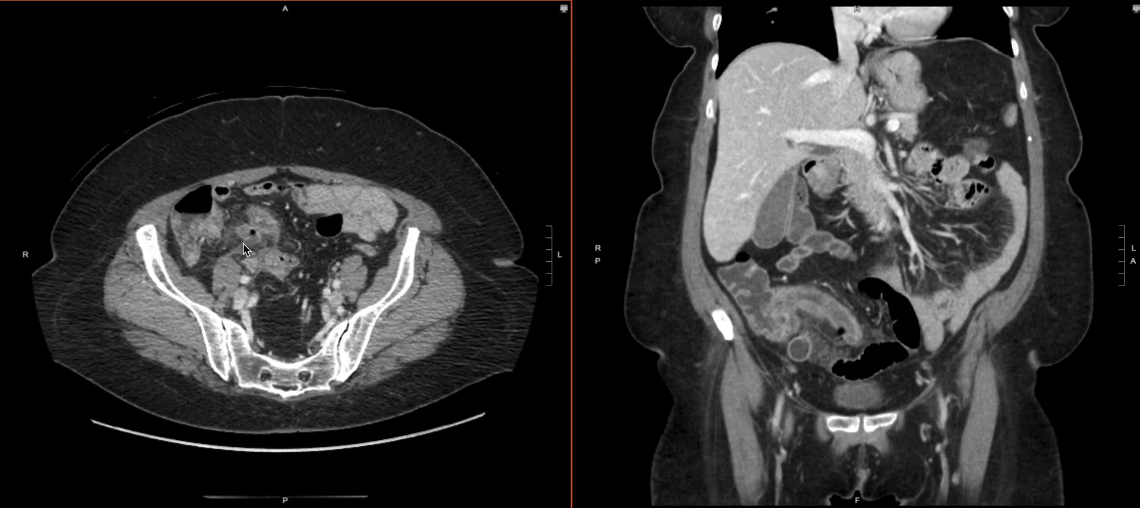
scroll(224, 228, down, 6)
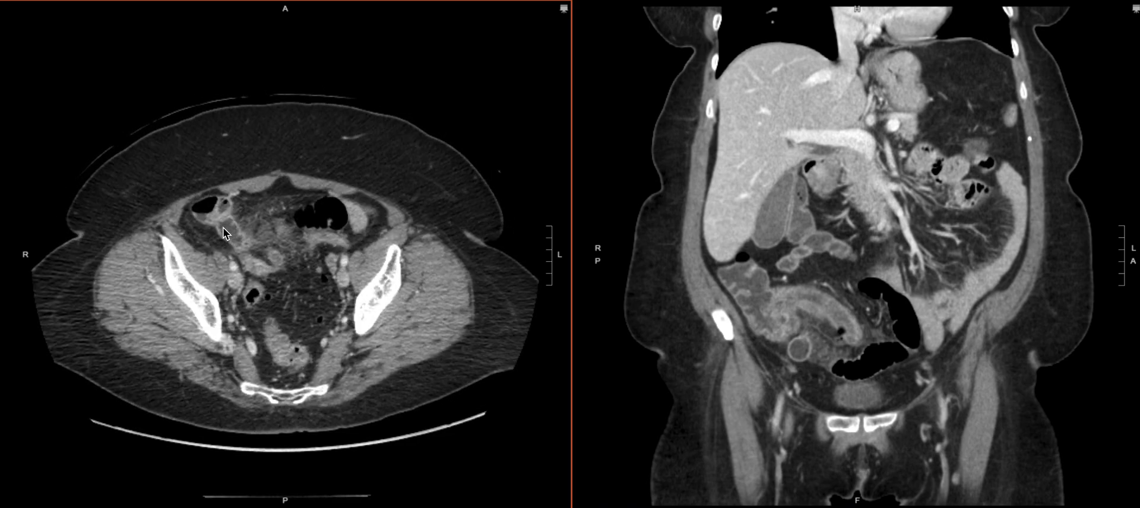
- Cross-reference the coronal view to the chosen axial pelvic point
scroll(224, 228, down, 8)
scroll(223, 228, up, 6)
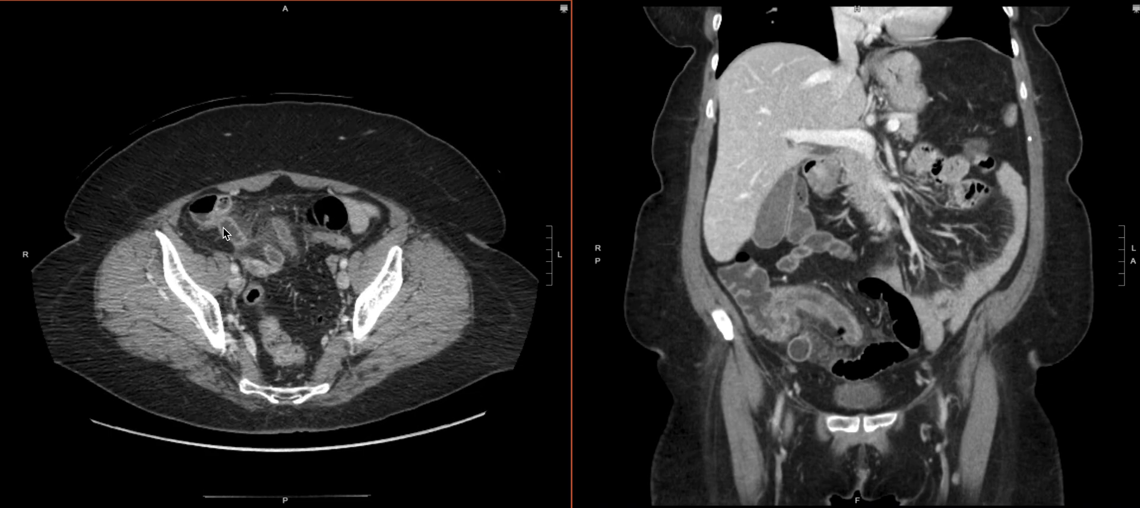
click(271, 257)
- Sweep the coronal series forward from the kidneys to an anterior liver-and-bowel slice
scroll(772, 277, down, 5)
scroll(772, 277, up, 10)
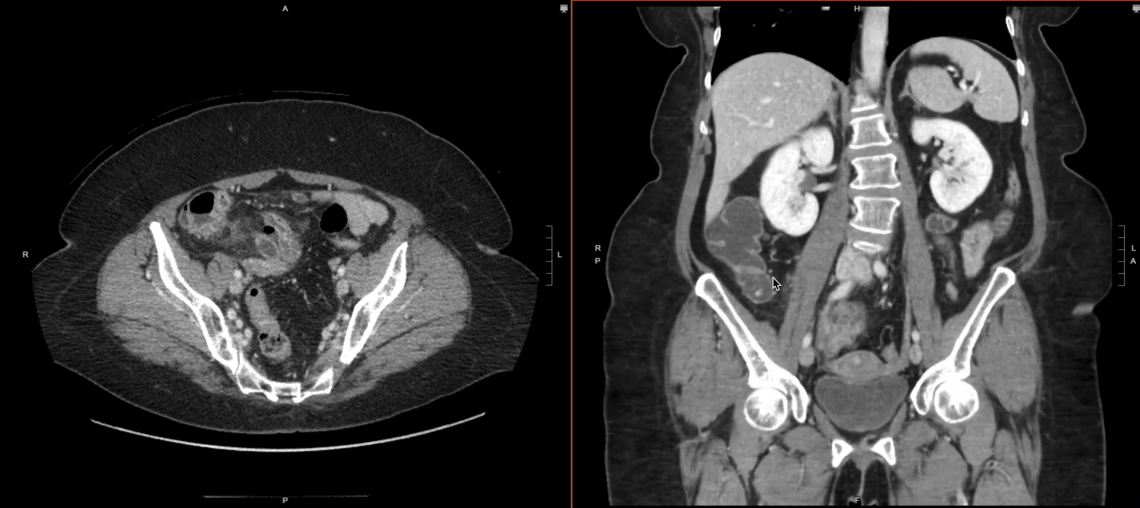
scroll(772, 277, up, 6)
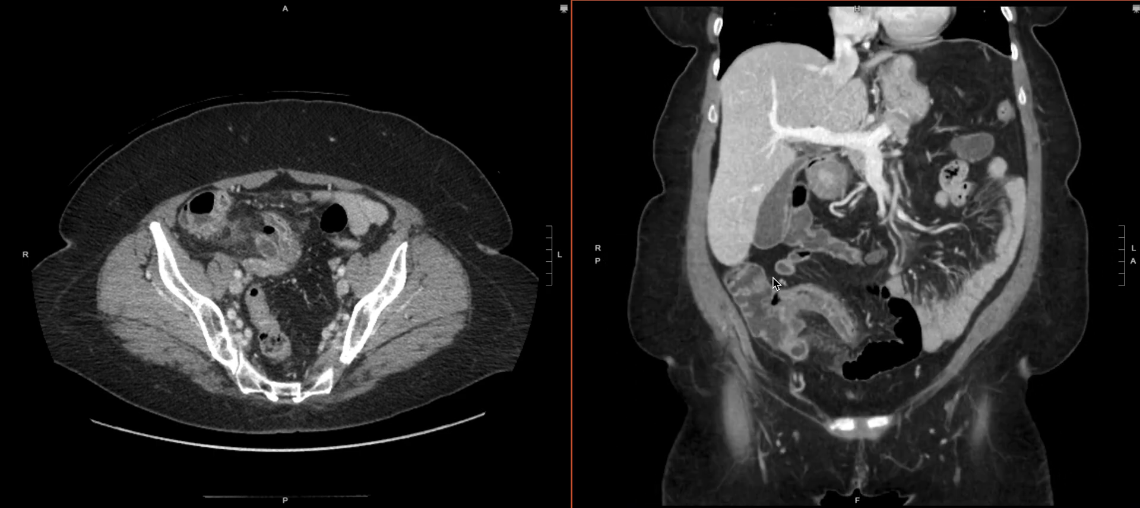
scroll(772, 277, up, 2)
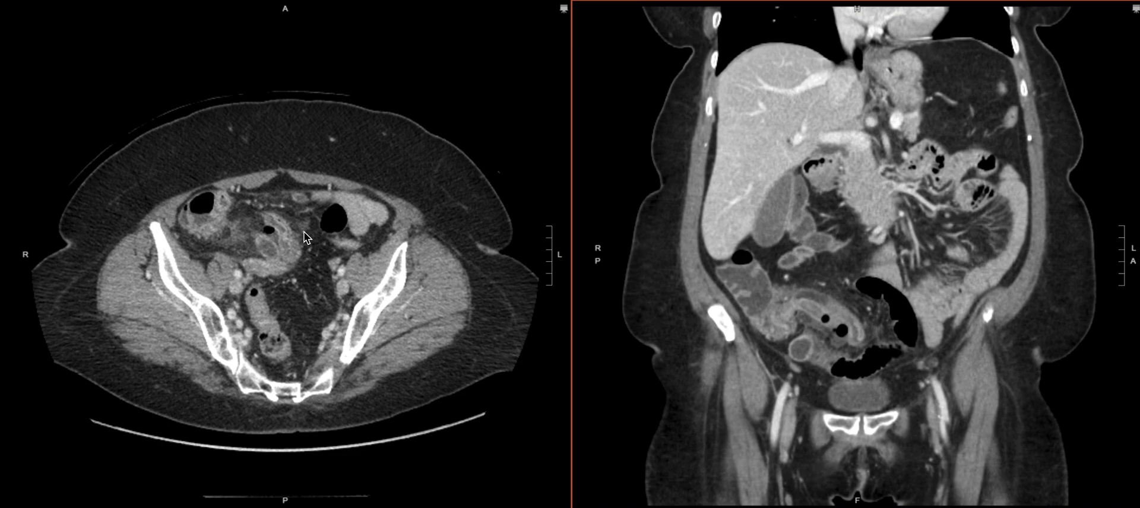
scroll(334, 241, up, 4)
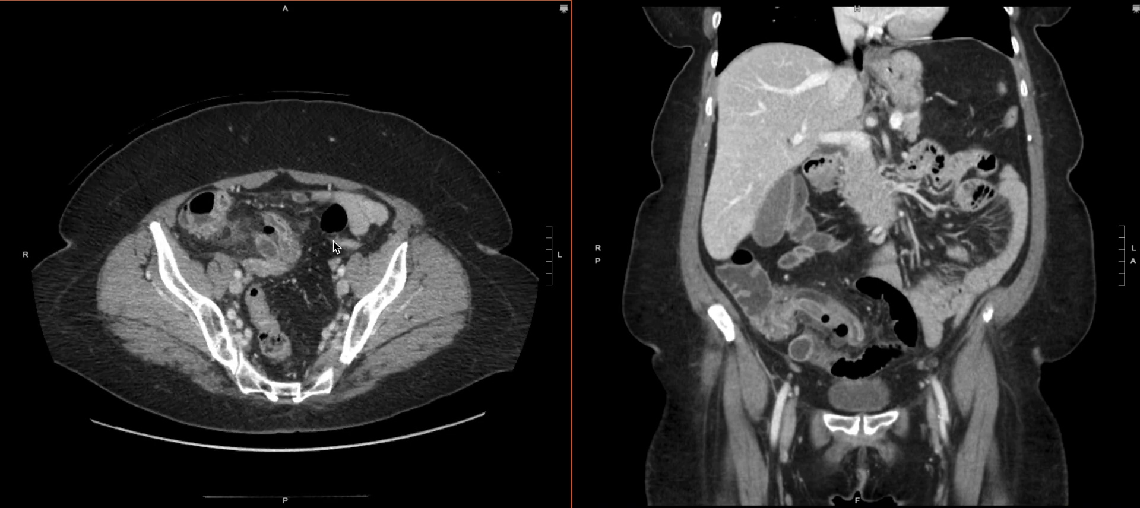
scroll(333, 240, up, 3)
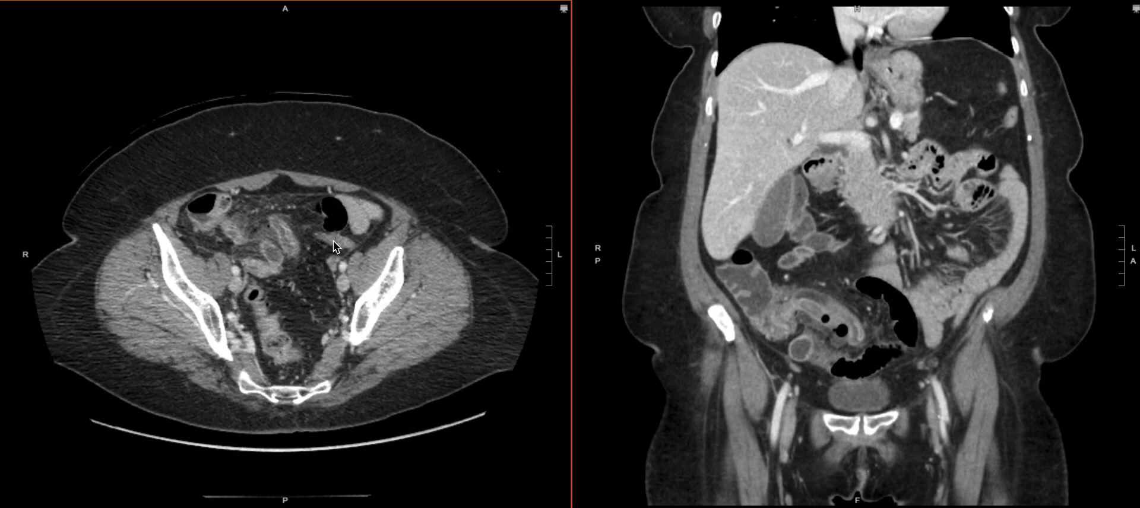
- Adjust the axial pelvic slice and apply the lung window preset (key 3)
scroll(291, 235, down, 5)
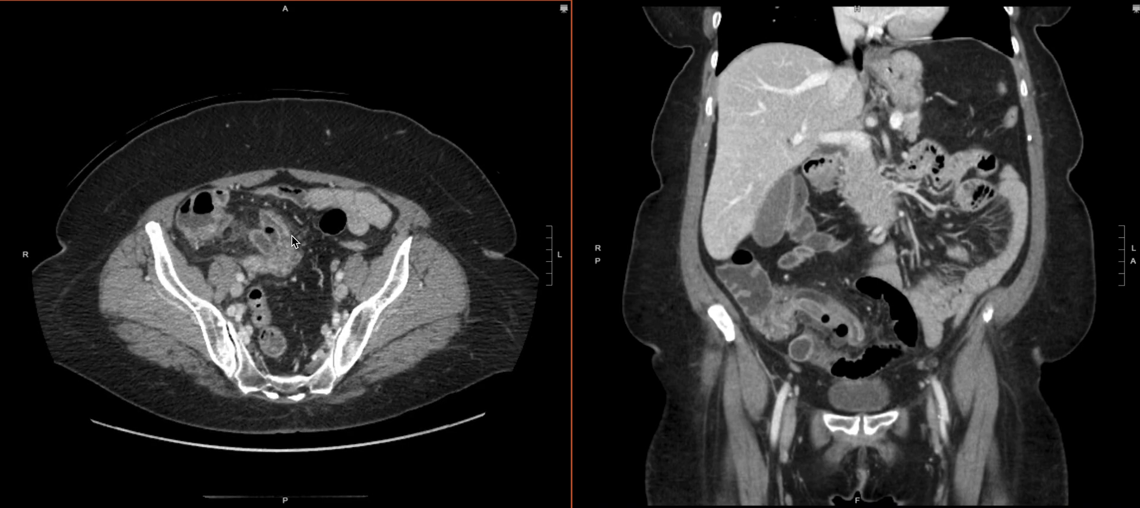
scroll(291, 235, down, 2)
key(3)
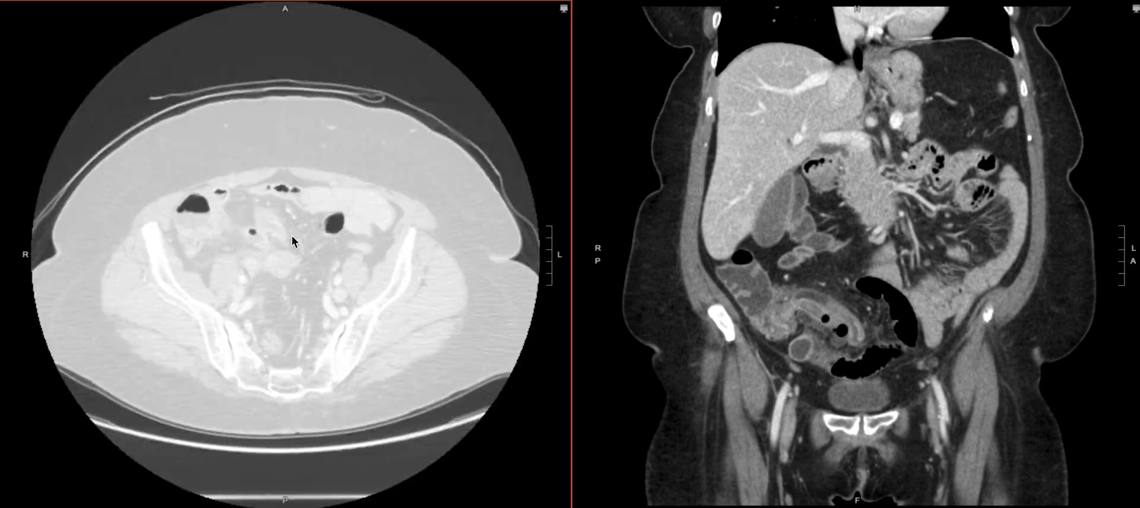
- Sync the coronal slice to a pelvic spot and page the lung-window axial slices
click(252, 233)
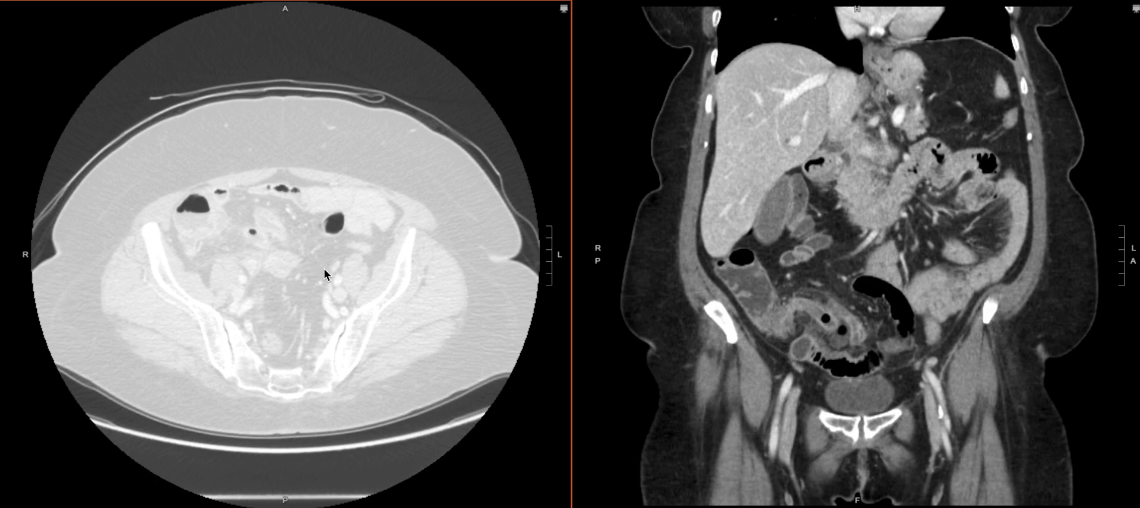
scroll(324, 270, down, 3)
scroll(324, 270, down, 3)
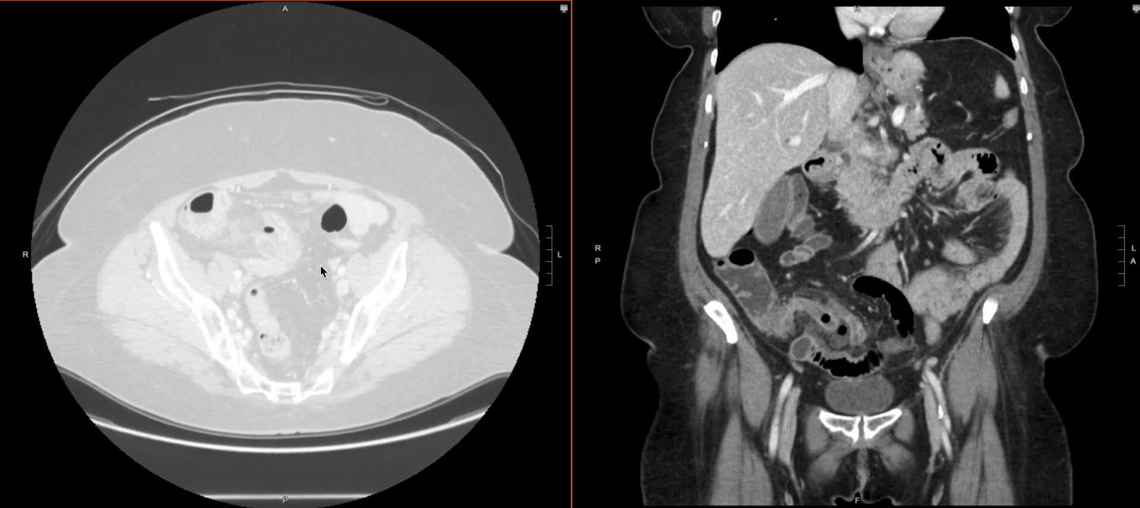
- Sync the coronal slice to another axial point and move the axial view up to the iliac wings
click(271, 229)
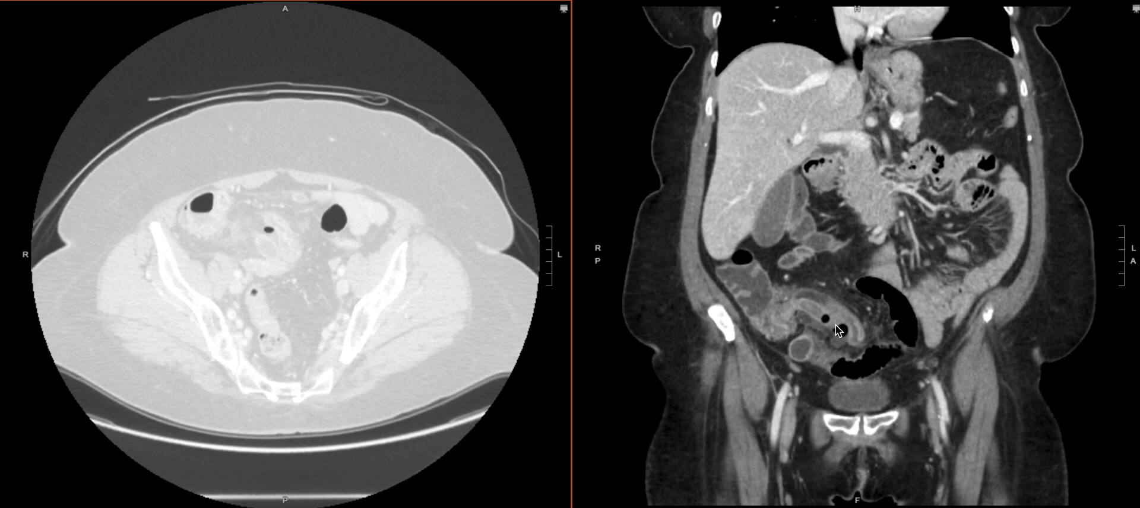
scroll(433, 216, up, 5)
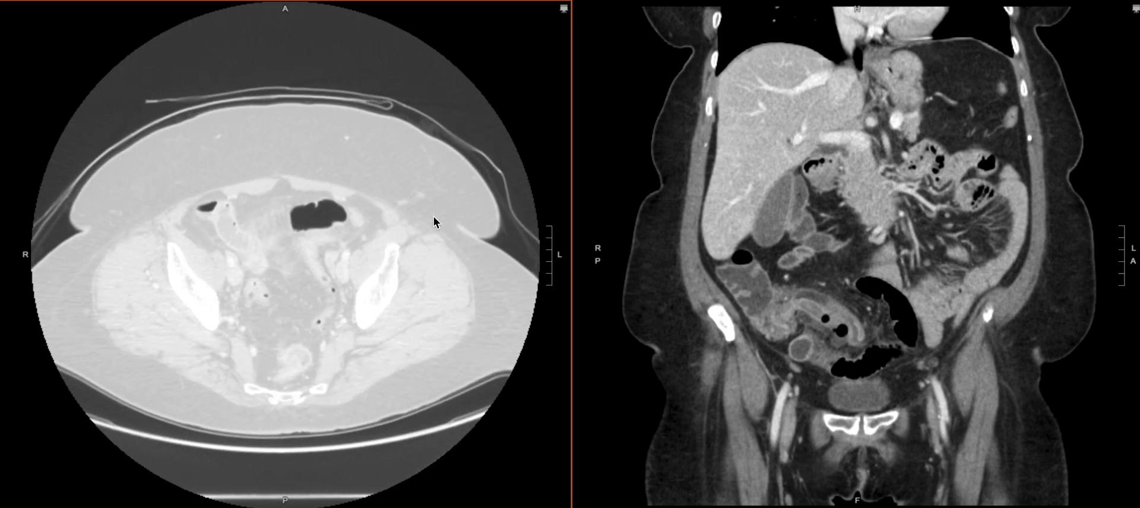
scroll(434, 217, up, 5)
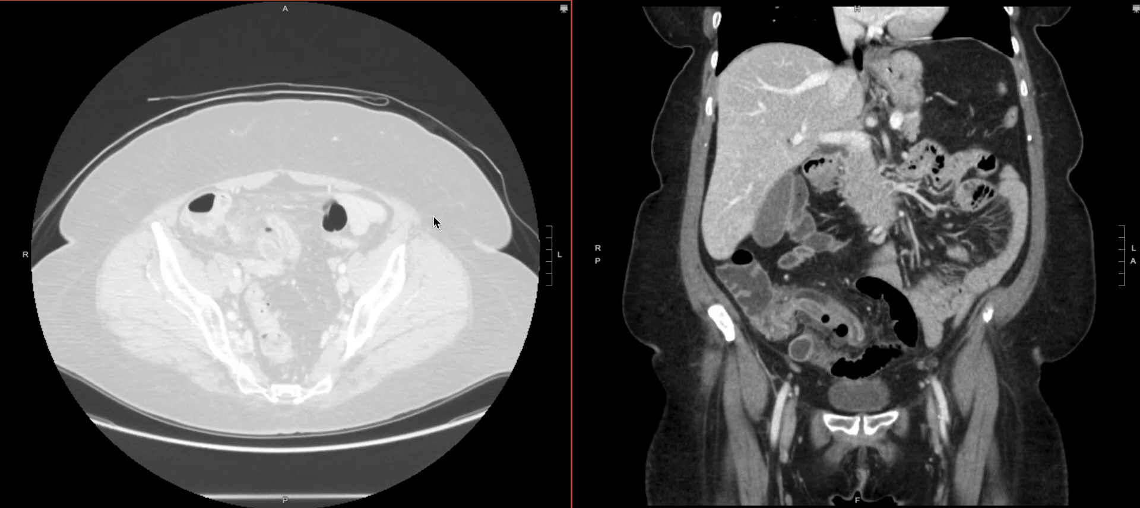
scroll(434, 217, up, 6)
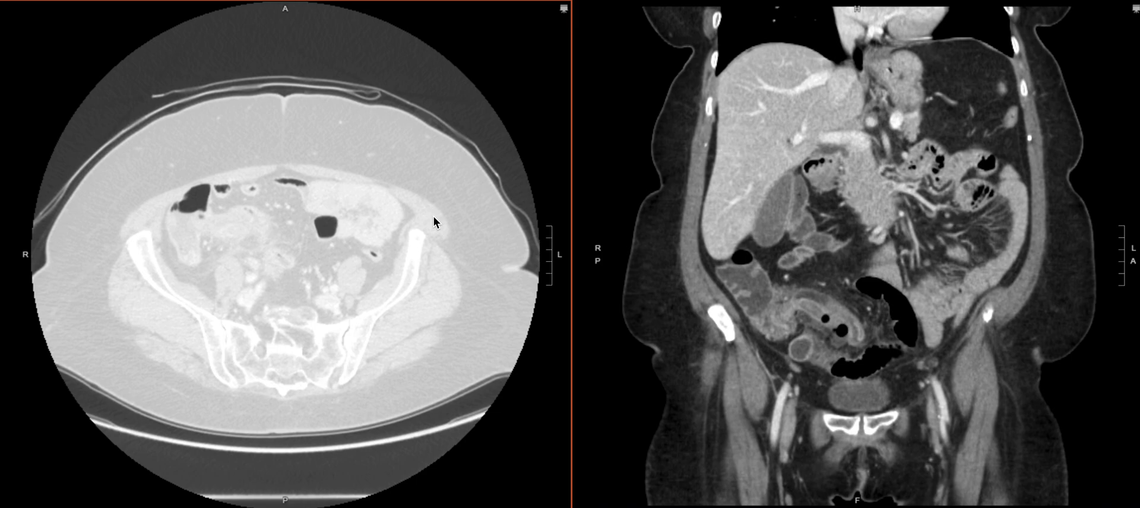
- Restore the soft-tissue window on the axial image using preset keys 2 and 3
key(2)
key(3)
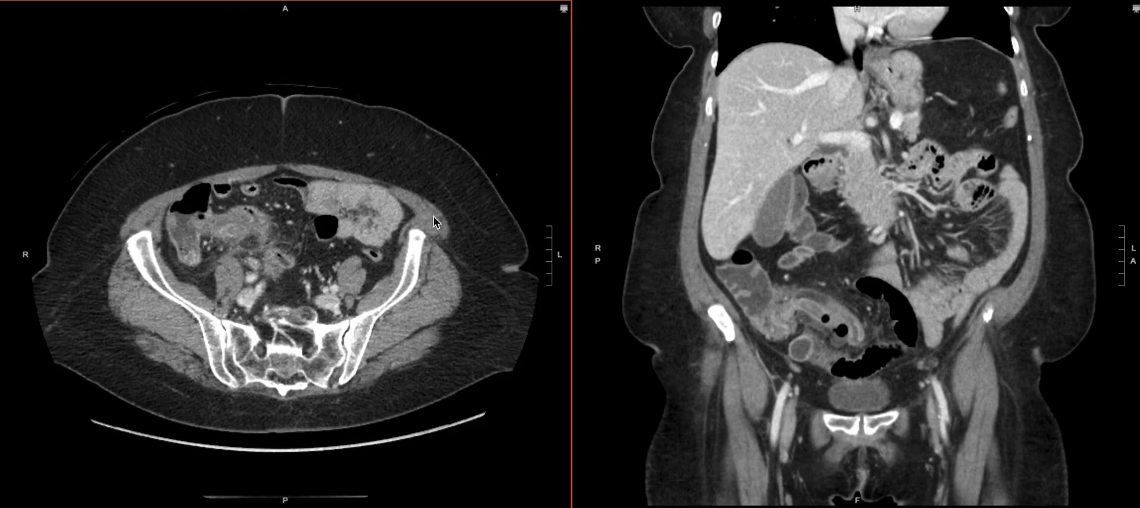
scroll(434, 217, up, 4)
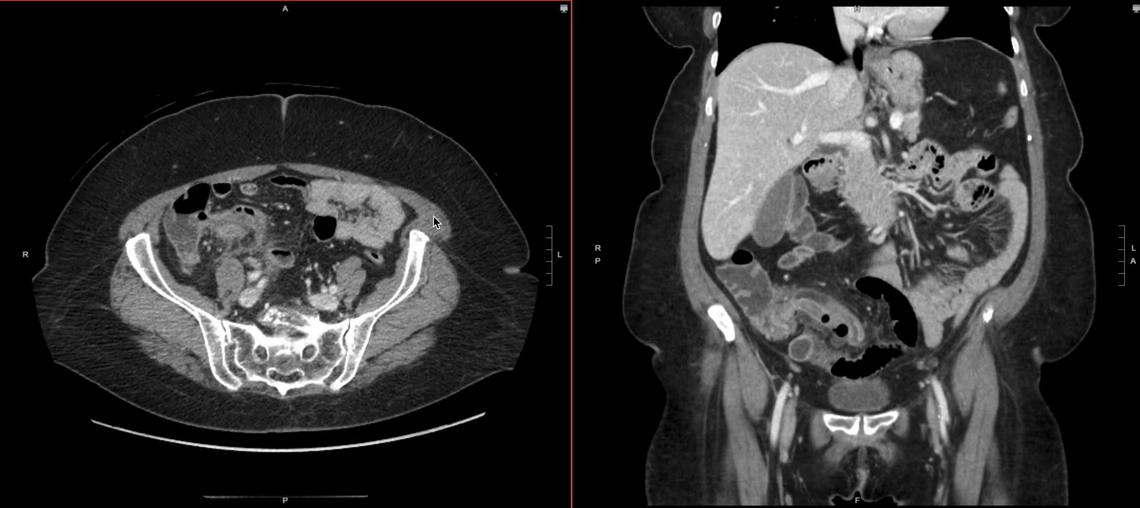
- Move the axial series to the mid-pelvic slice through the bowel loops and lower sacrum
scroll(434, 217, up, 5)
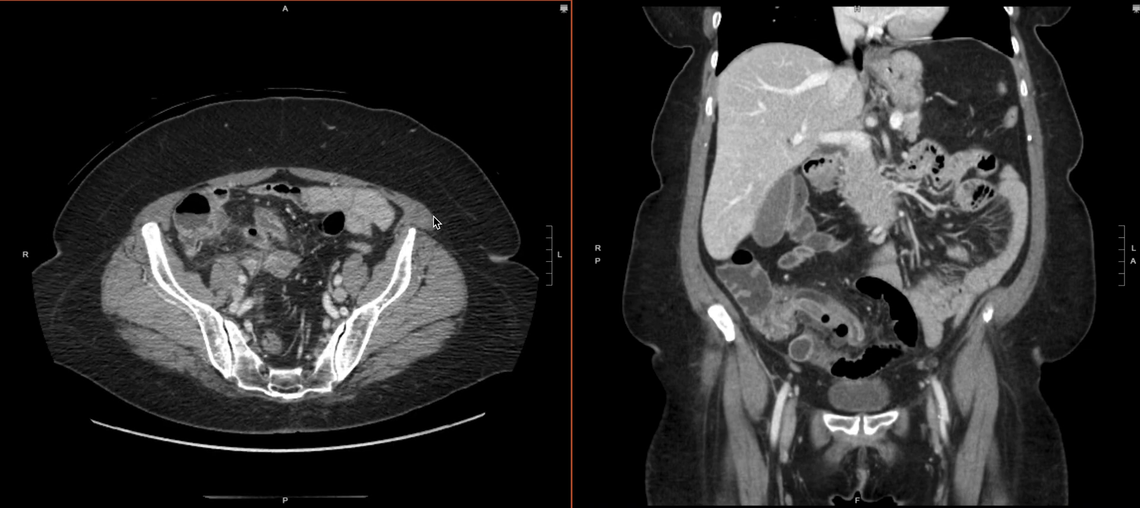
scroll(434, 216, down, 3)
scroll(318, 208, up, 3)
scroll(318, 208, up, 4)
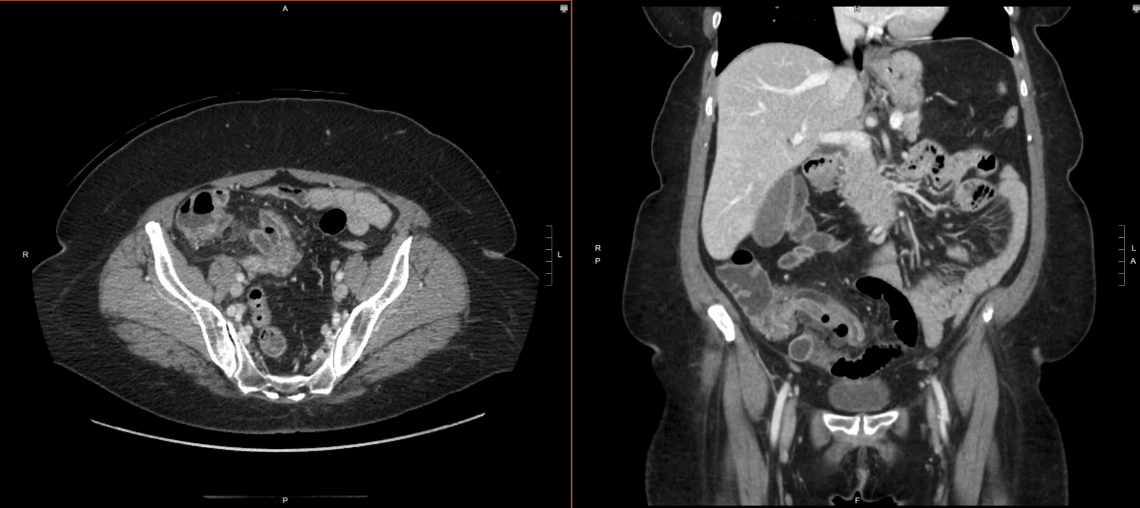
- Place a magnifier lens over the pelvic bowel loops on the axial image
key(m)
drag(280, 244, 264, 238)
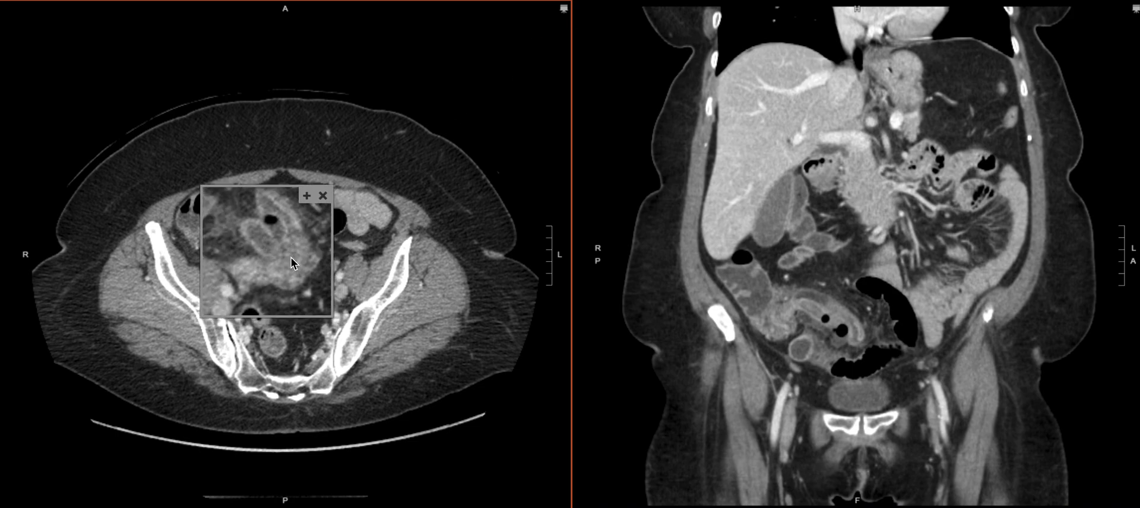
scroll(287, 251, up, 2)
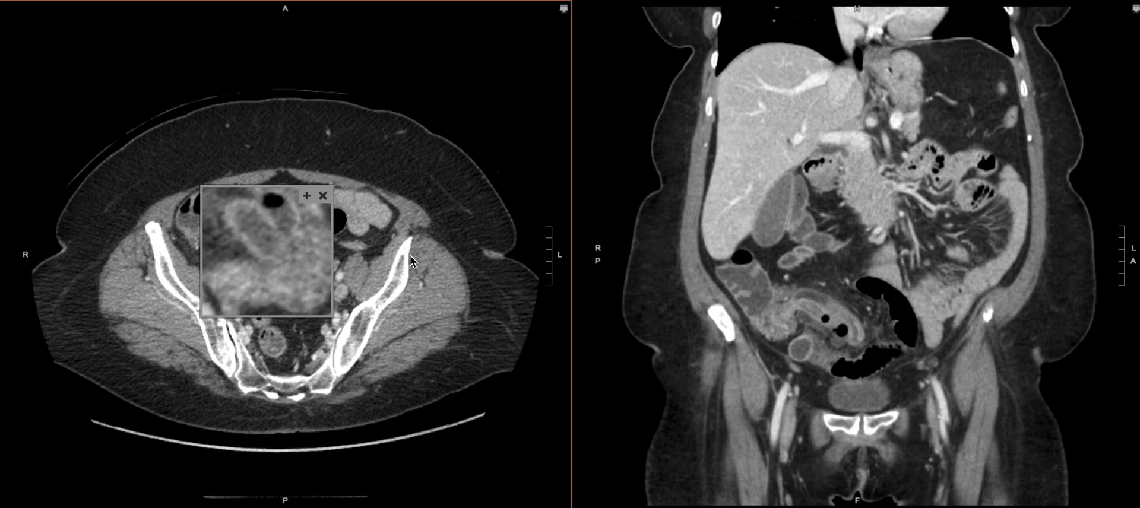
- Step to neighbouring pelvic slices under the lens, then close the magnifier
scroll(410, 256, down, 10)
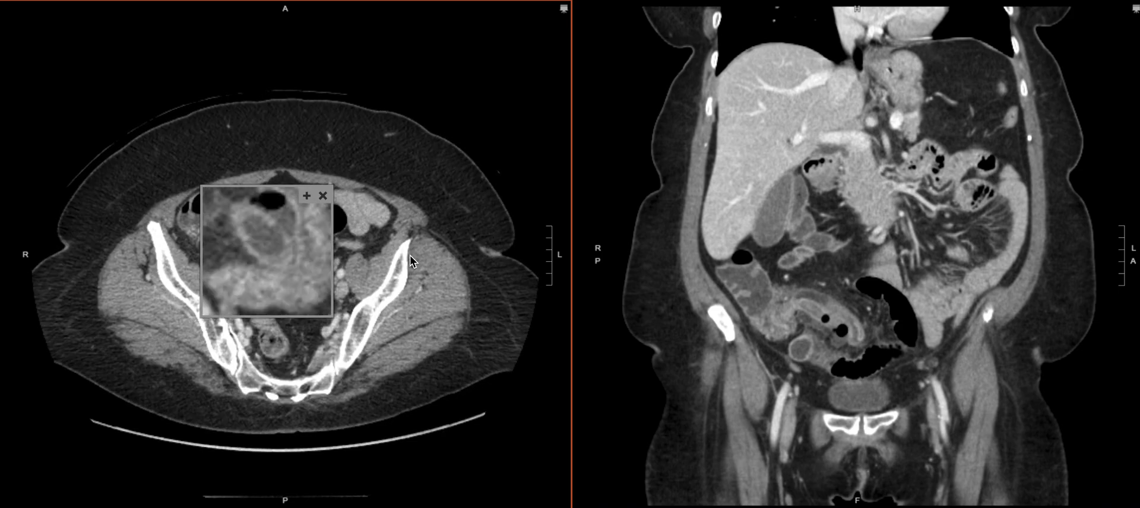
scroll(410, 256, down, 5)
click(323, 196)
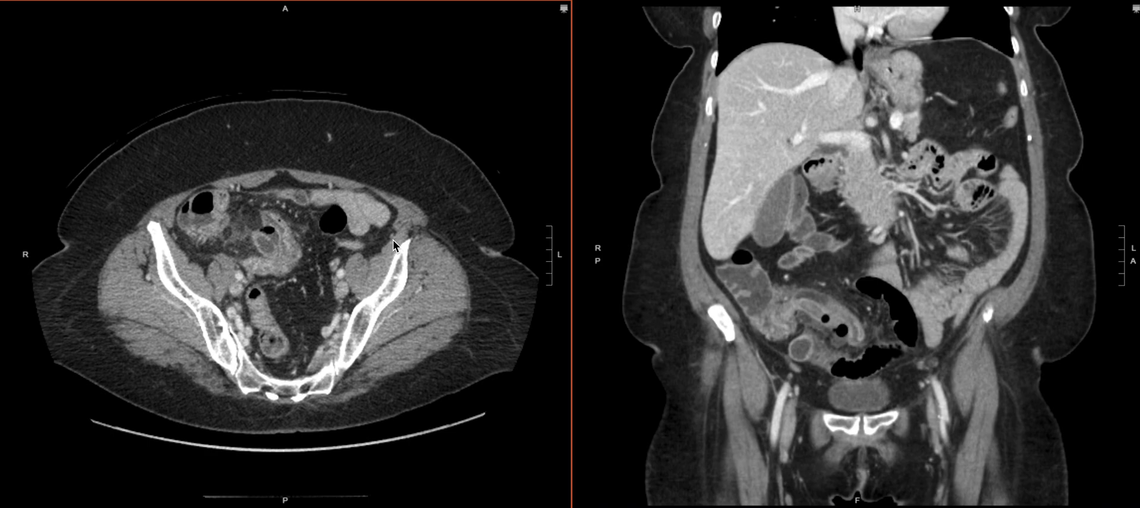